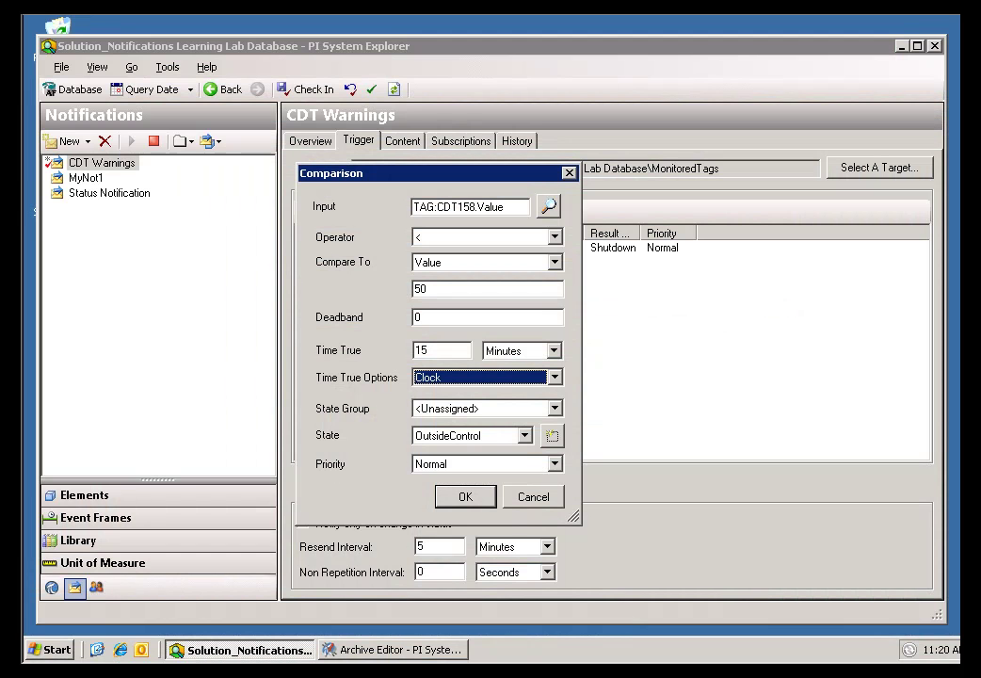
pyautogui.click(486, 377)
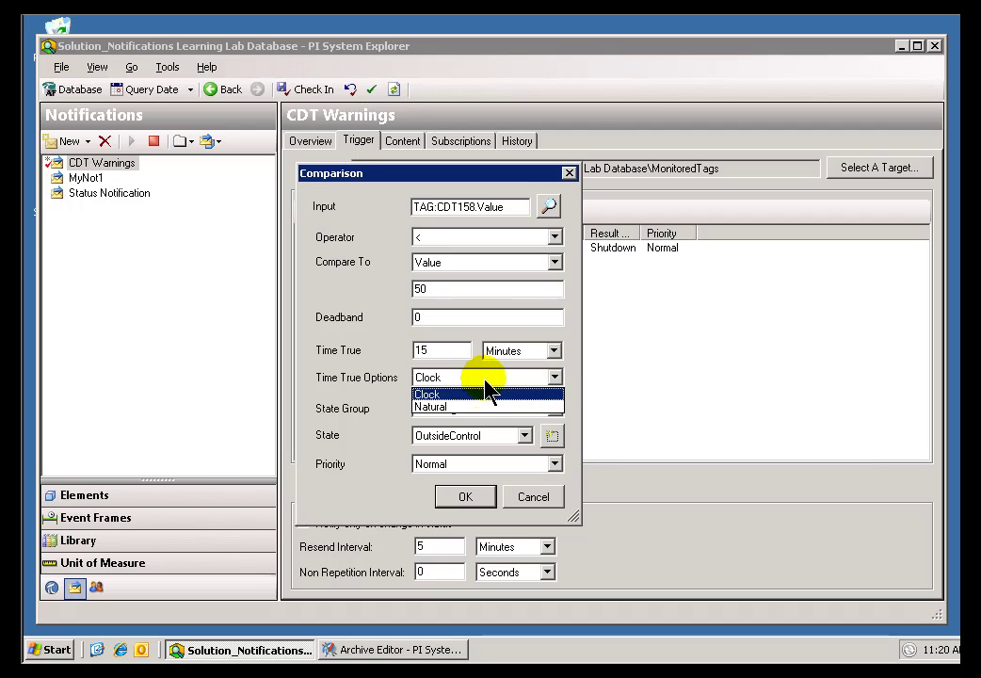
pyautogui.click(446, 396)
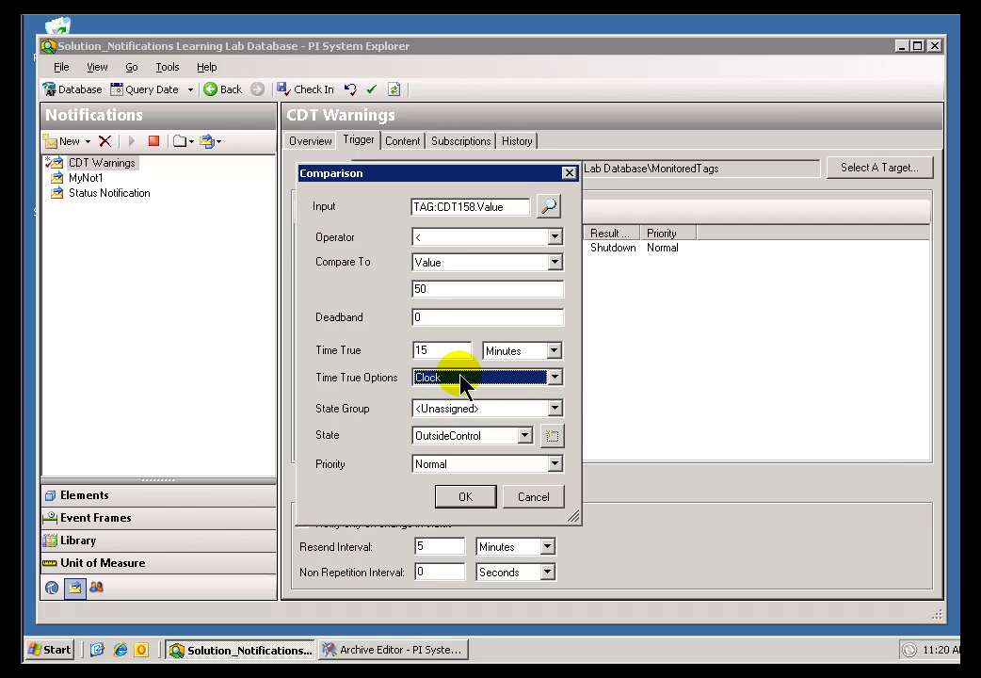
pyautogui.click(462, 378)
pyautogui.click(444, 408)
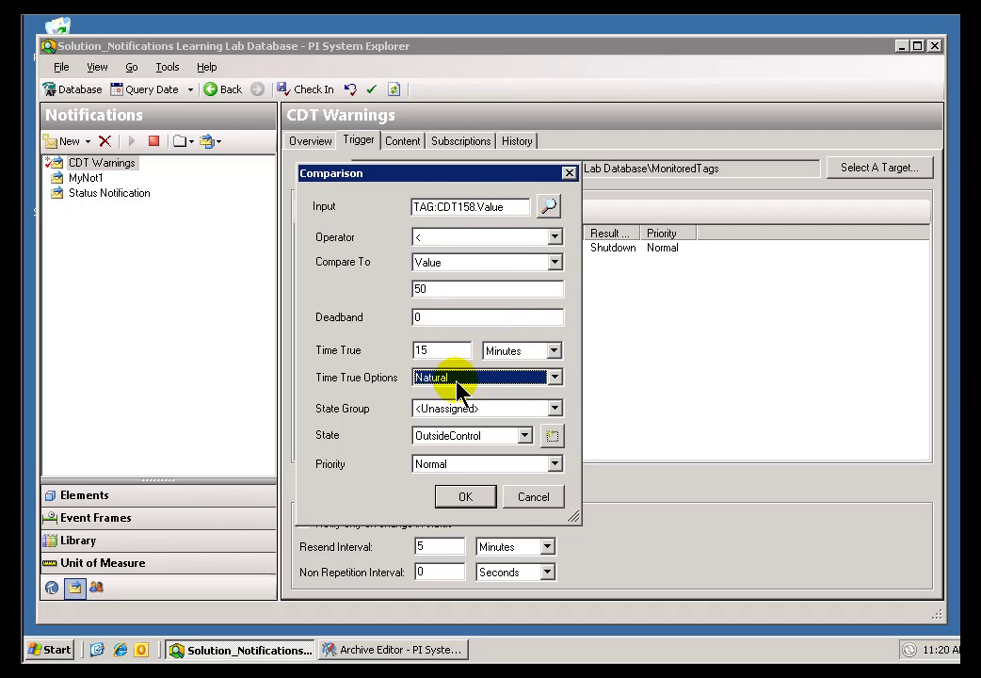
pyautogui.click(458, 389)
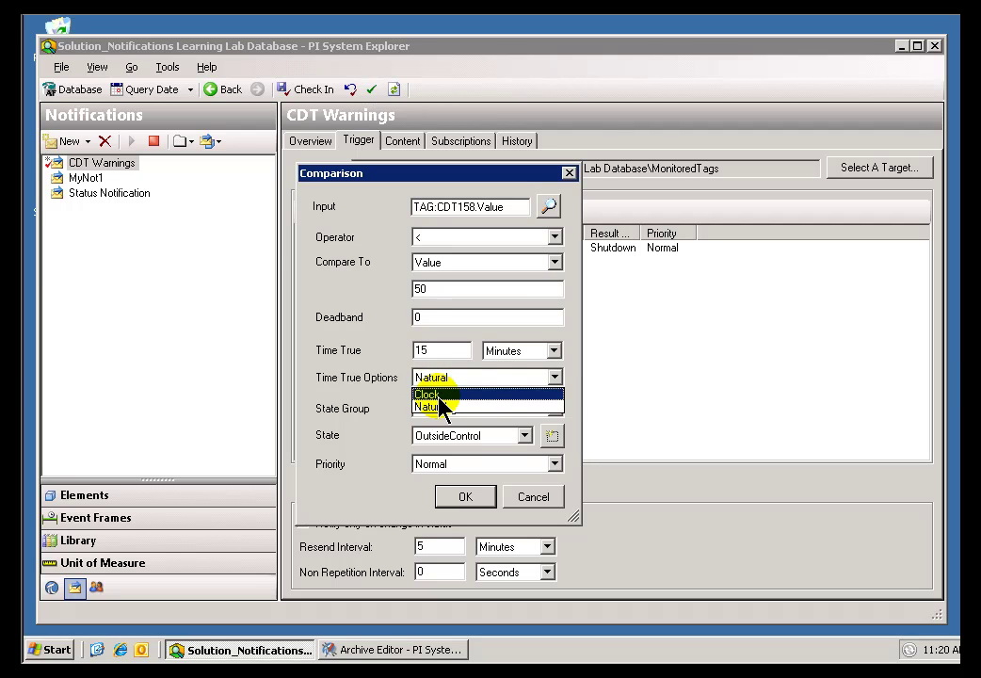
pyautogui.click(439, 395)
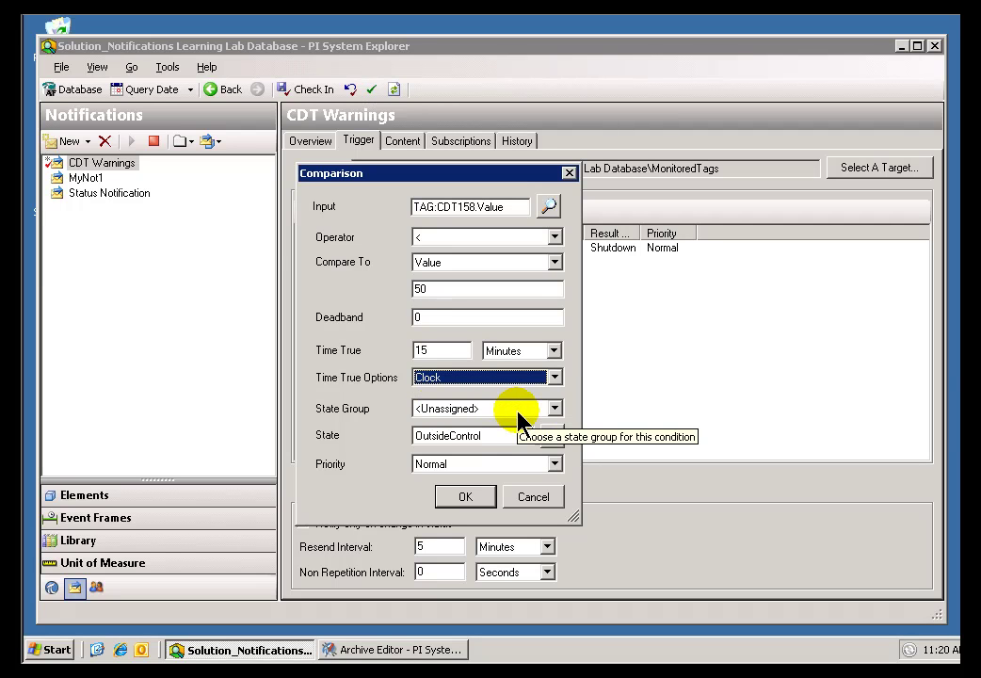
pyautogui.press('Tab')
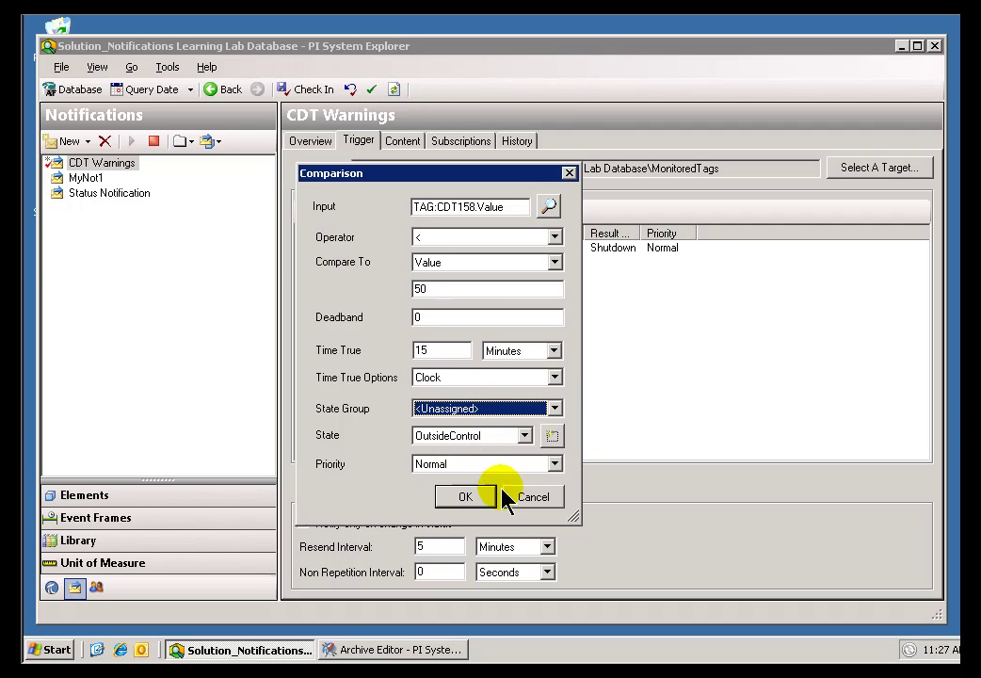
# - Discard the unsaved comparison and review the myHigh (> 250) and myHiHi (> 300) conditions
pyautogui.click(530, 497)
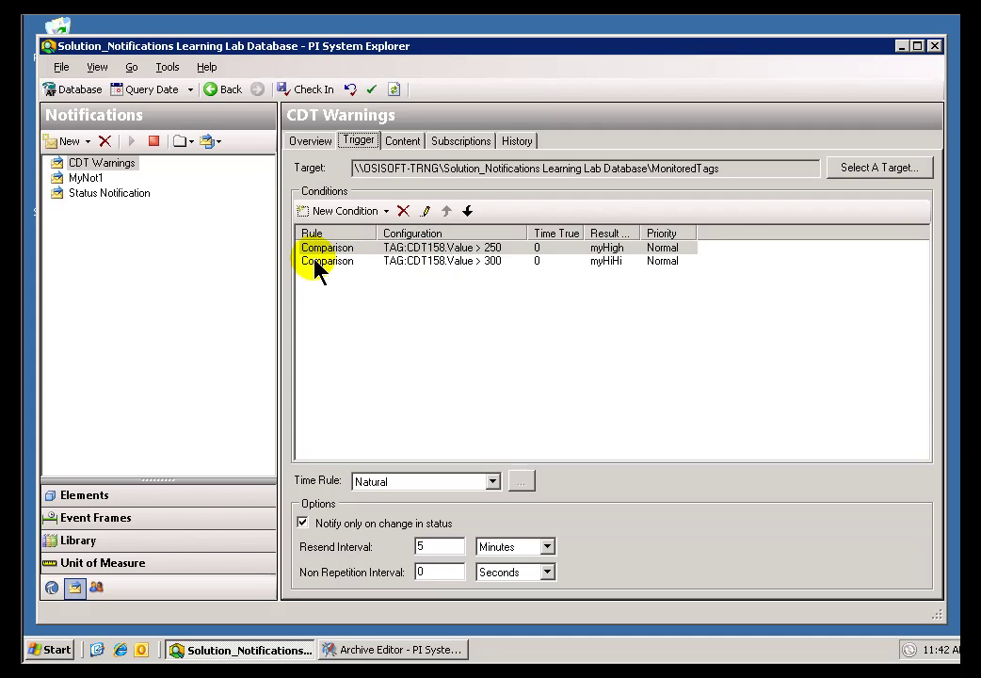
pyautogui.click(322, 261)
pyautogui.click(412, 248)
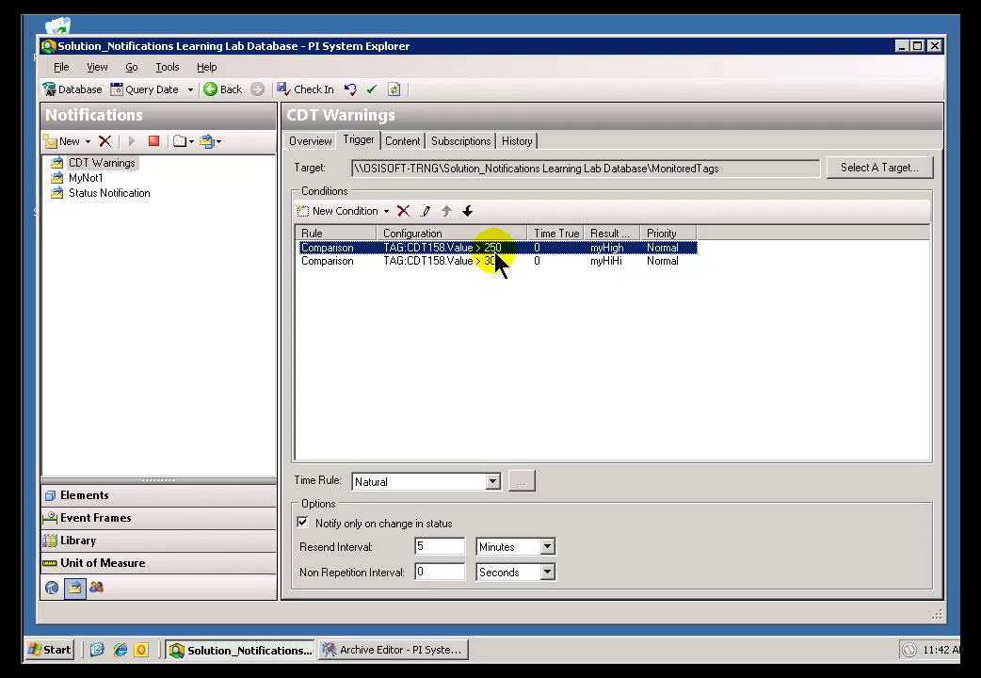
pyautogui.click(530, 264)
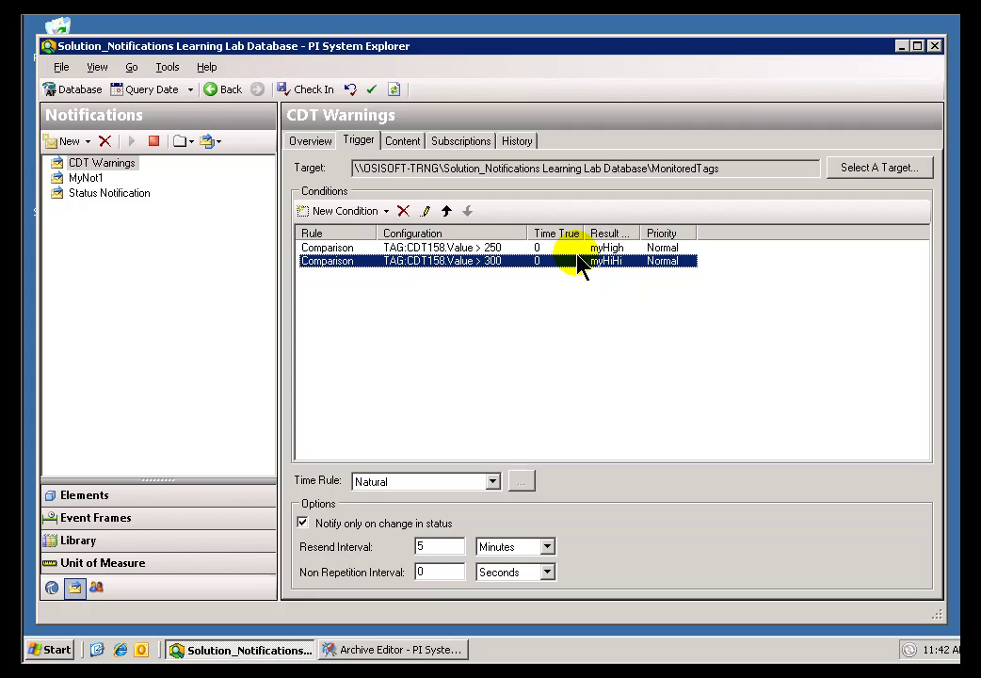
pyautogui.click(515, 141)
pyautogui.click(668, 361)
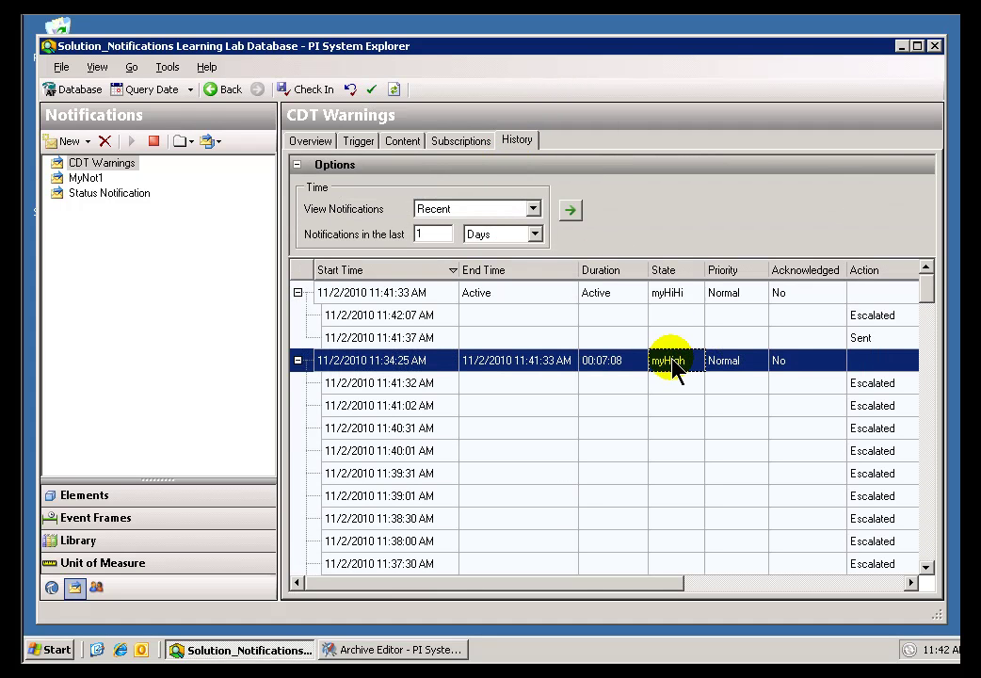
pyautogui.click(665, 291)
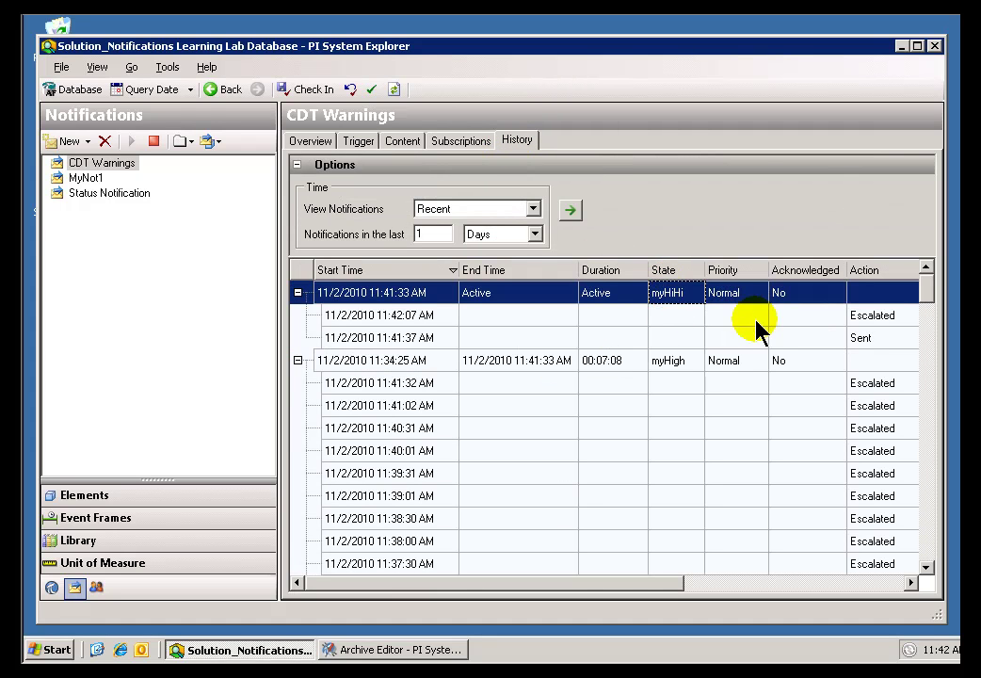
pyautogui.click(359, 142)
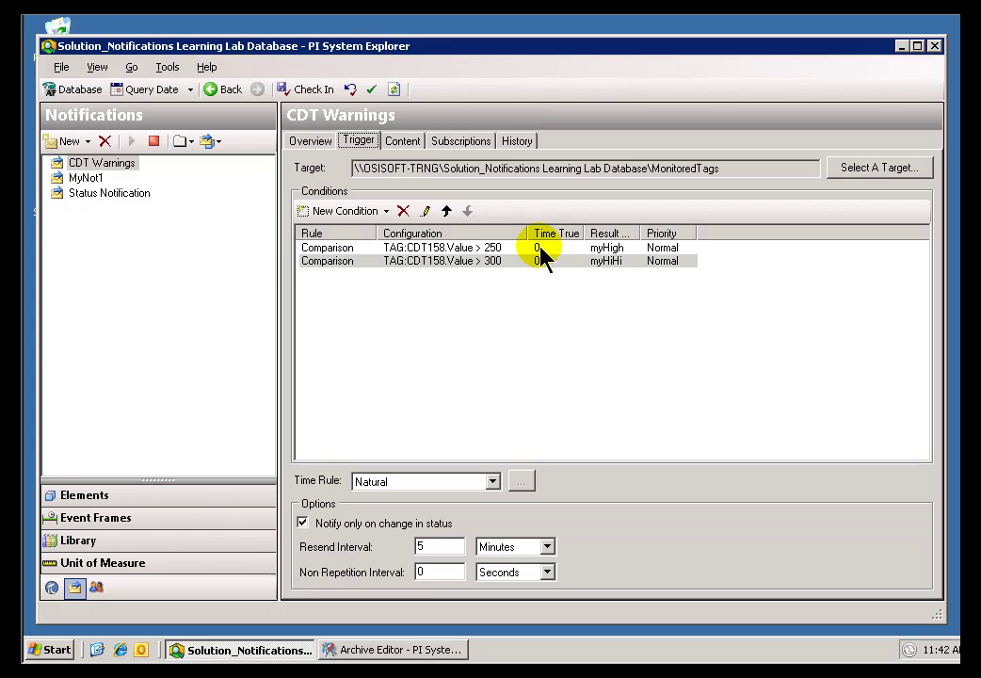
# - In Notification Settings, expand myStGroup1 and move the myHiHi state down the order
pyautogui.click(167, 68)
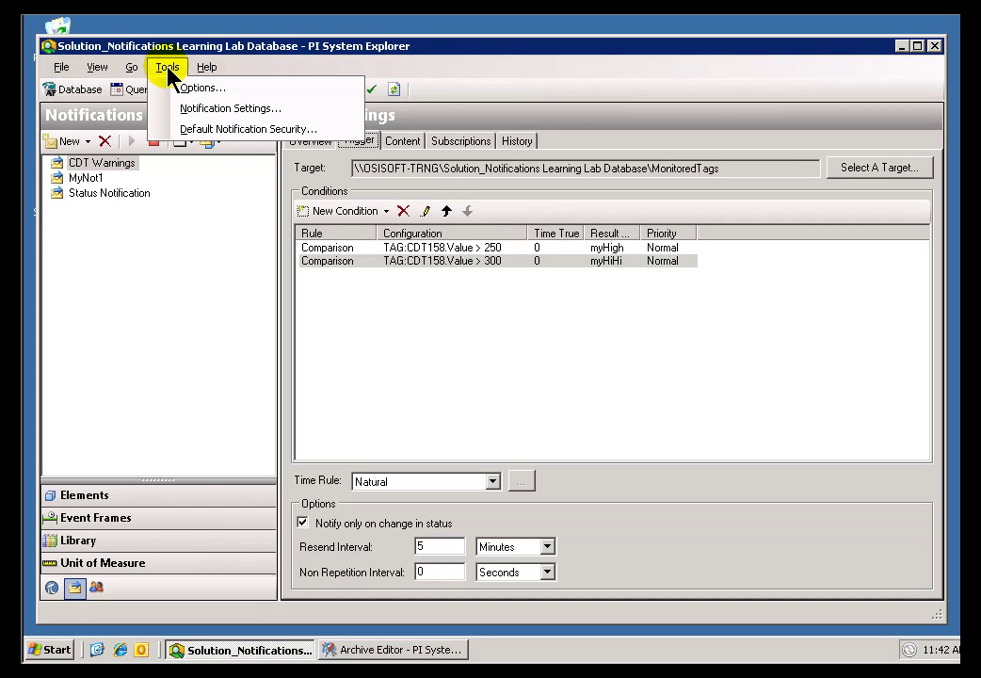
pyautogui.click(189, 111)
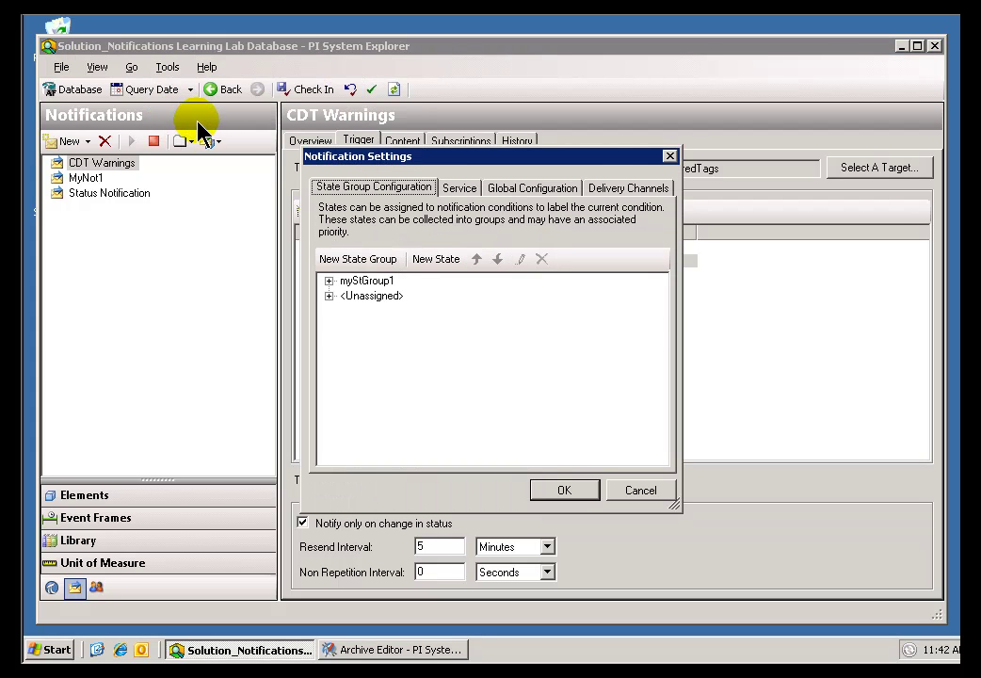
pyautogui.click(328, 281)
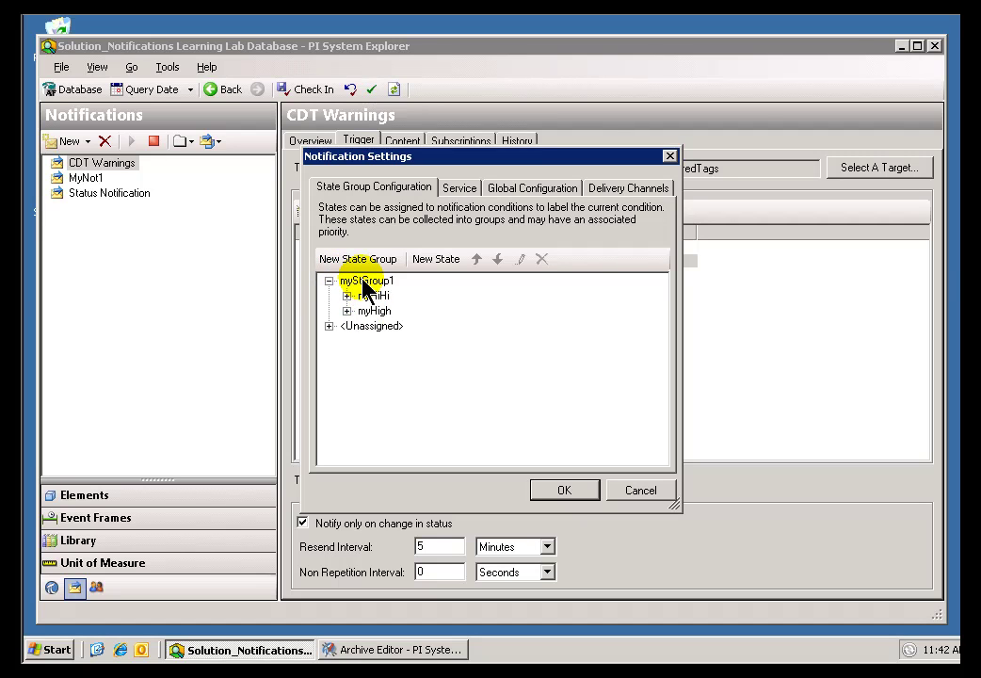
pyautogui.click(375, 311)
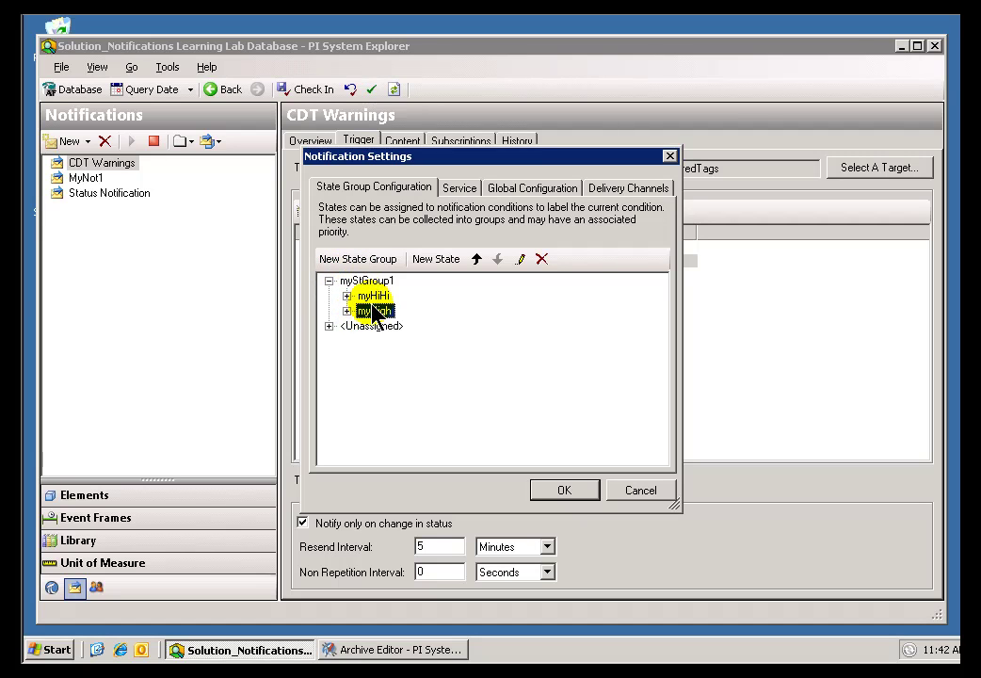
pyautogui.click(374, 297)
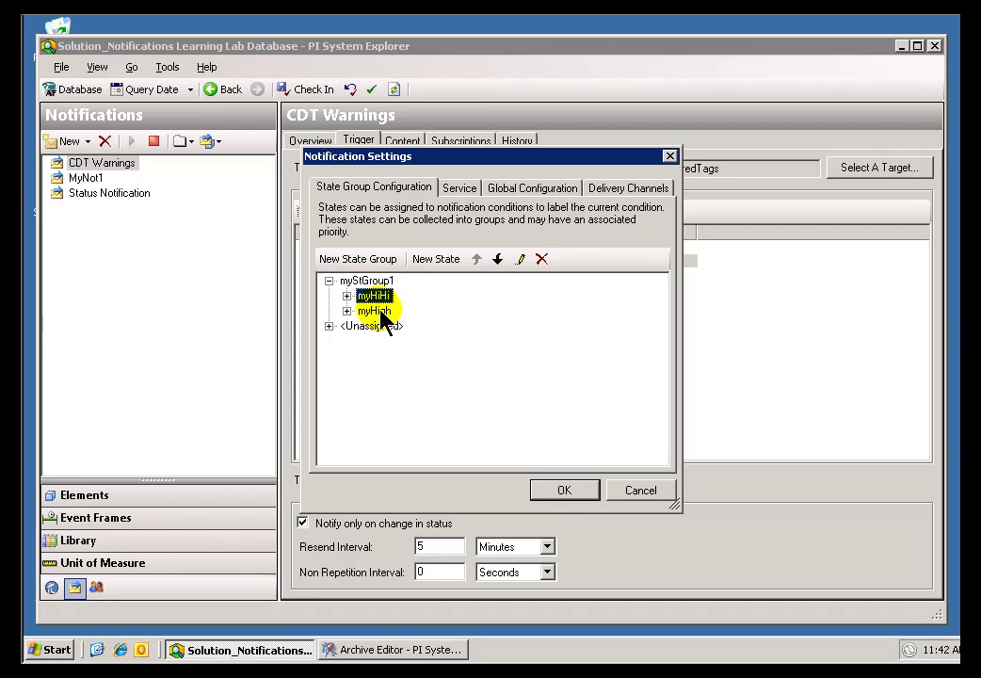
pyautogui.click(497, 259)
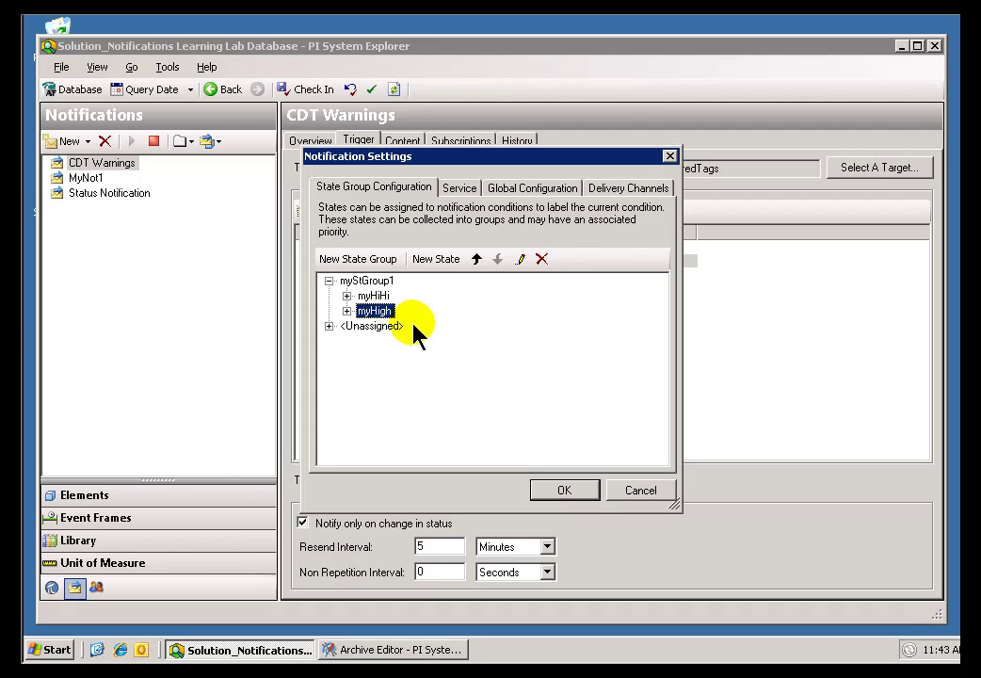
pyautogui.click(375, 295)
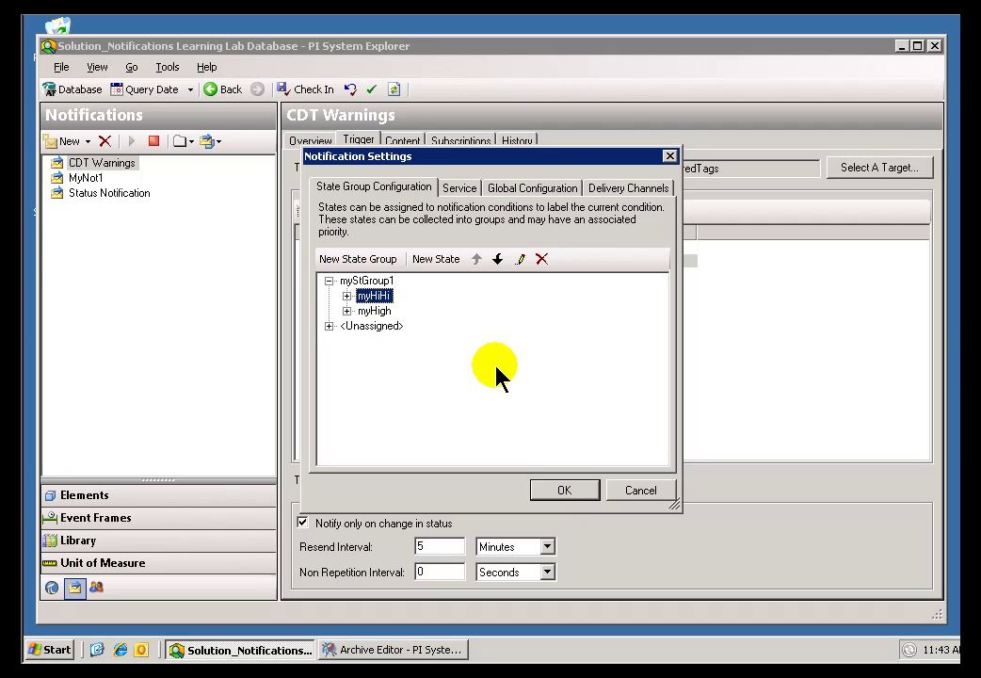
# - Check the myHiHi and myHigh default priorities, then open the myHigh (CDT158 > 250) condition
pyautogui.click(563, 490)
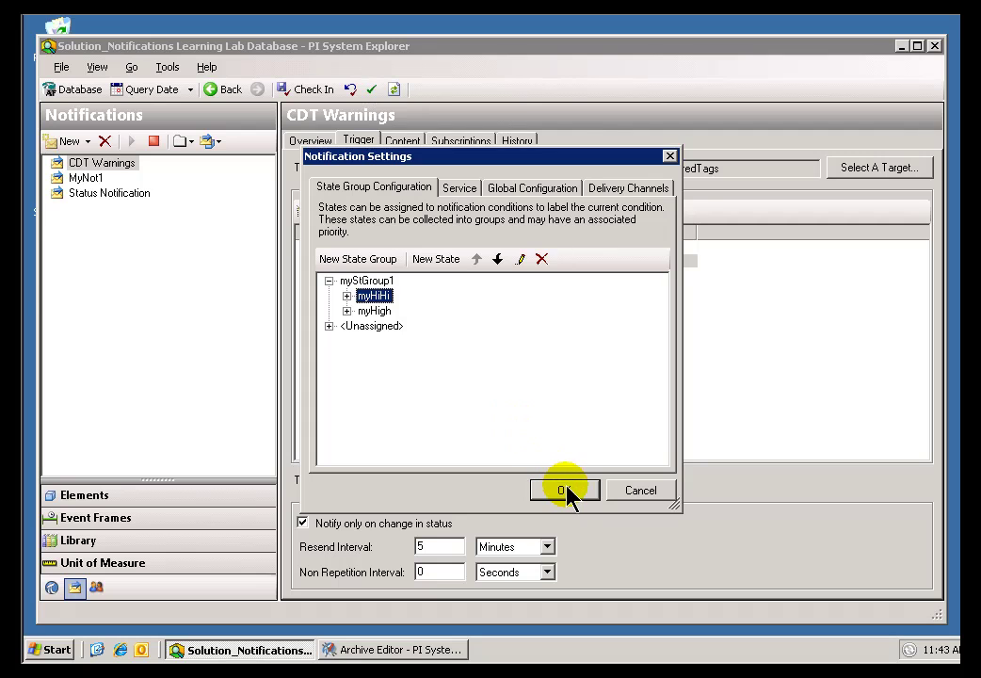
pyautogui.click(346, 296)
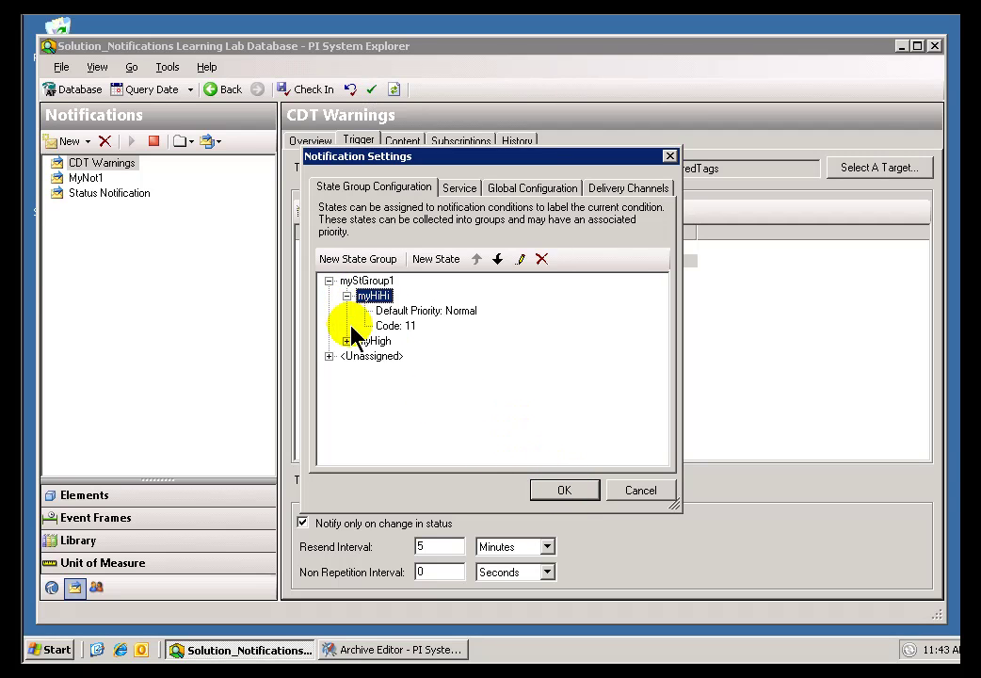
pyautogui.click(347, 341)
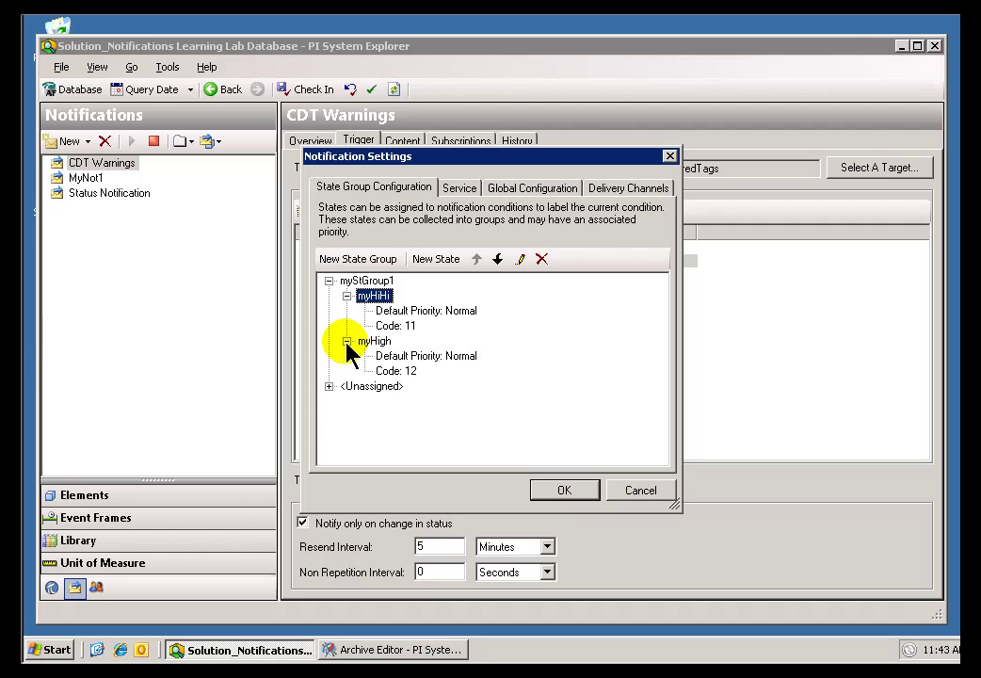
pyautogui.click(564, 491)
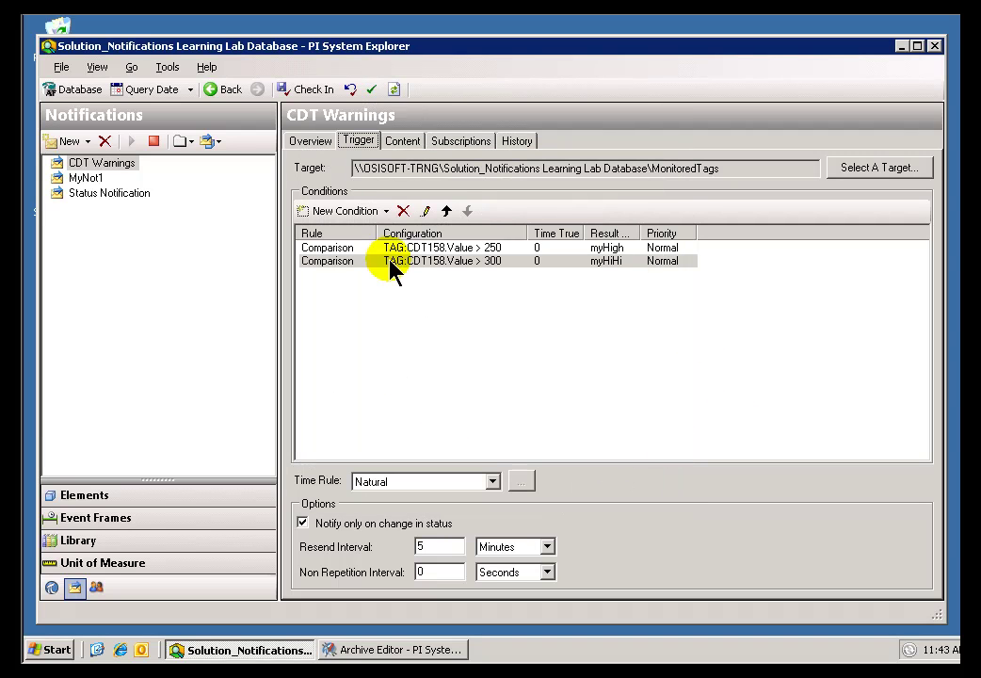
pyautogui.click(348, 249)
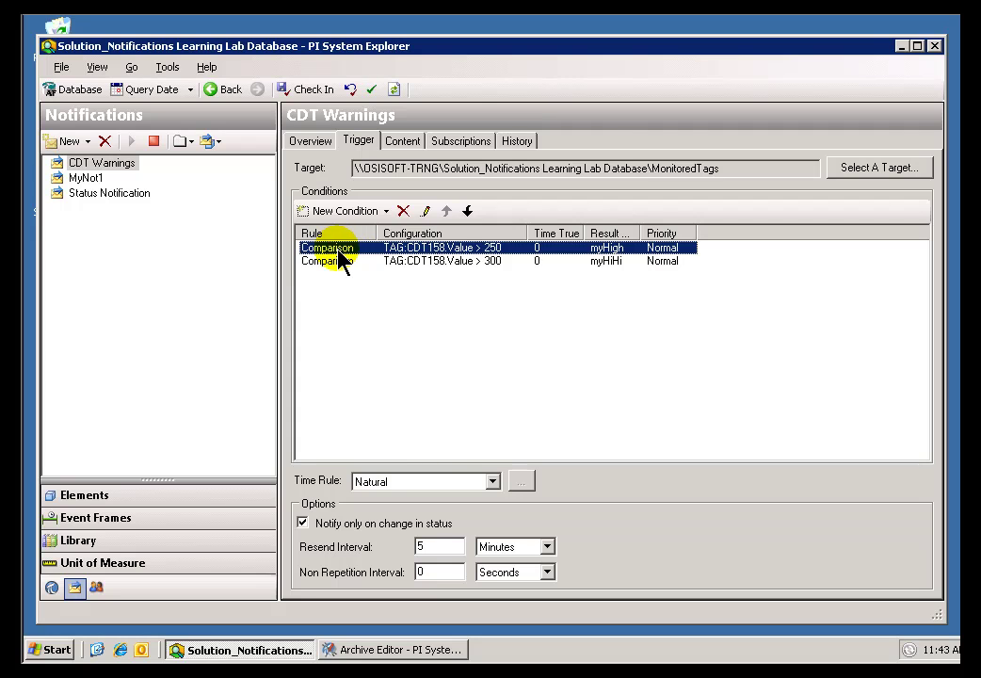
pyautogui.doubleClick(339, 250)
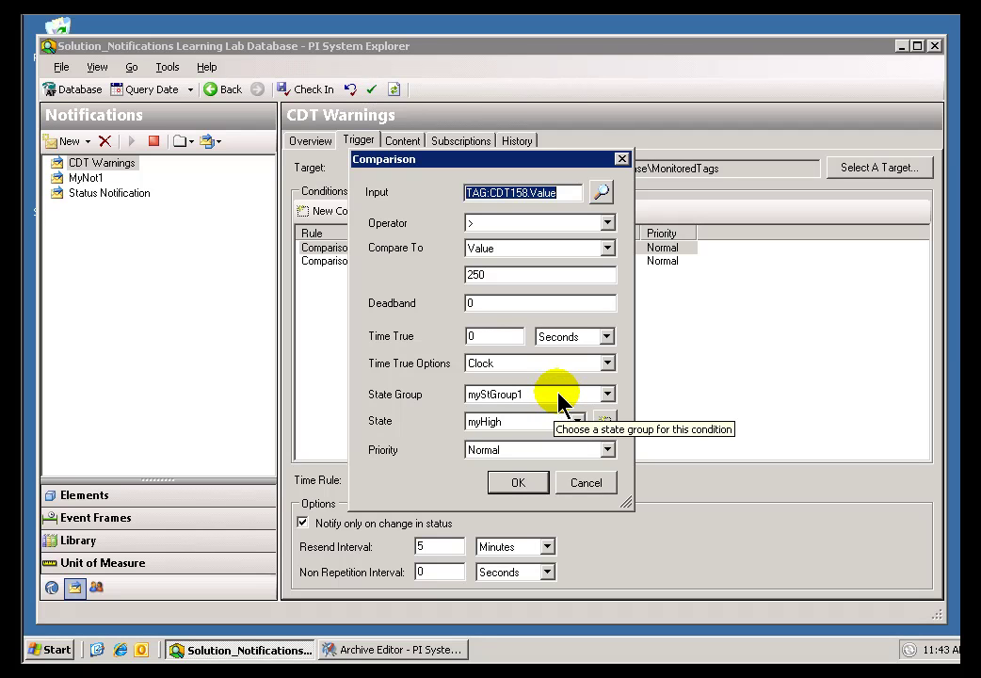
# - Set the > 250 condition to state group myStGroup1 with state myHigh
pyautogui.click(605, 394)
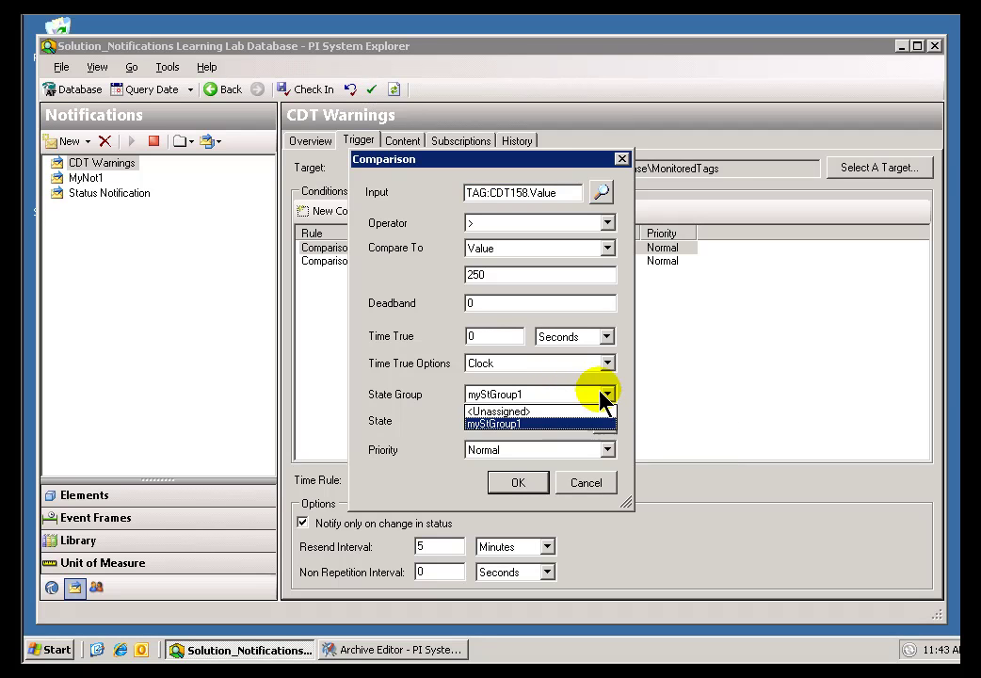
pyautogui.click(508, 426)
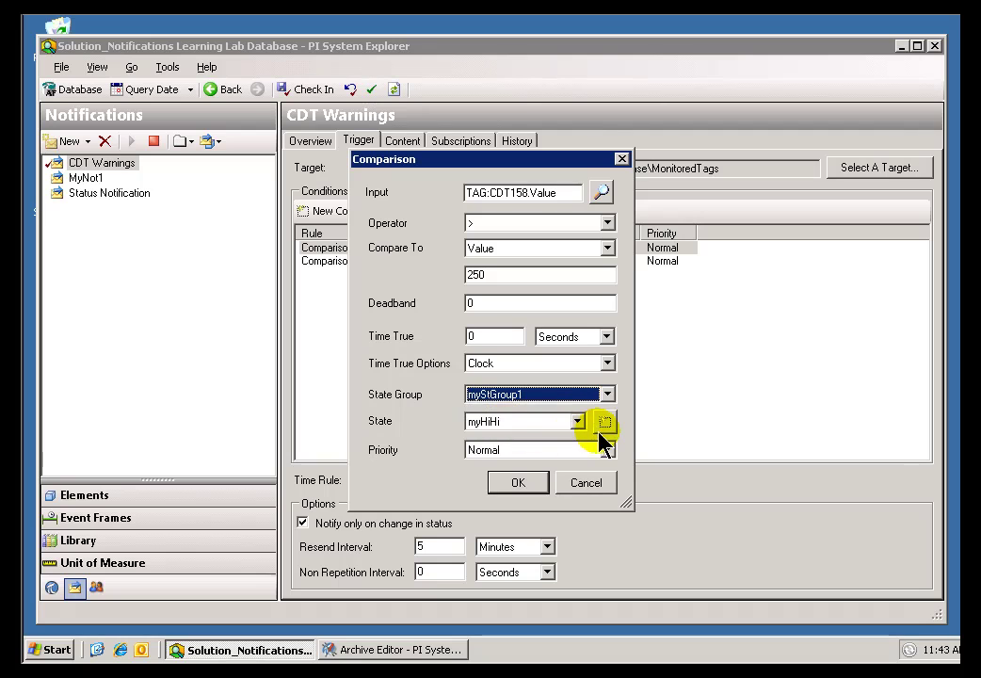
pyautogui.click(577, 423)
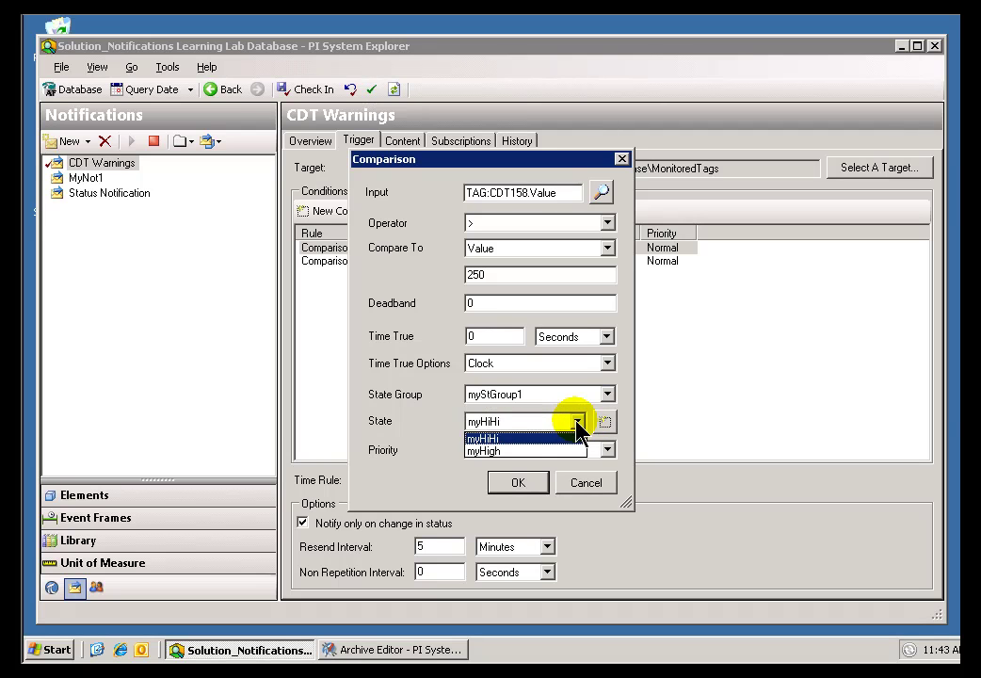
pyautogui.click(508, 440)
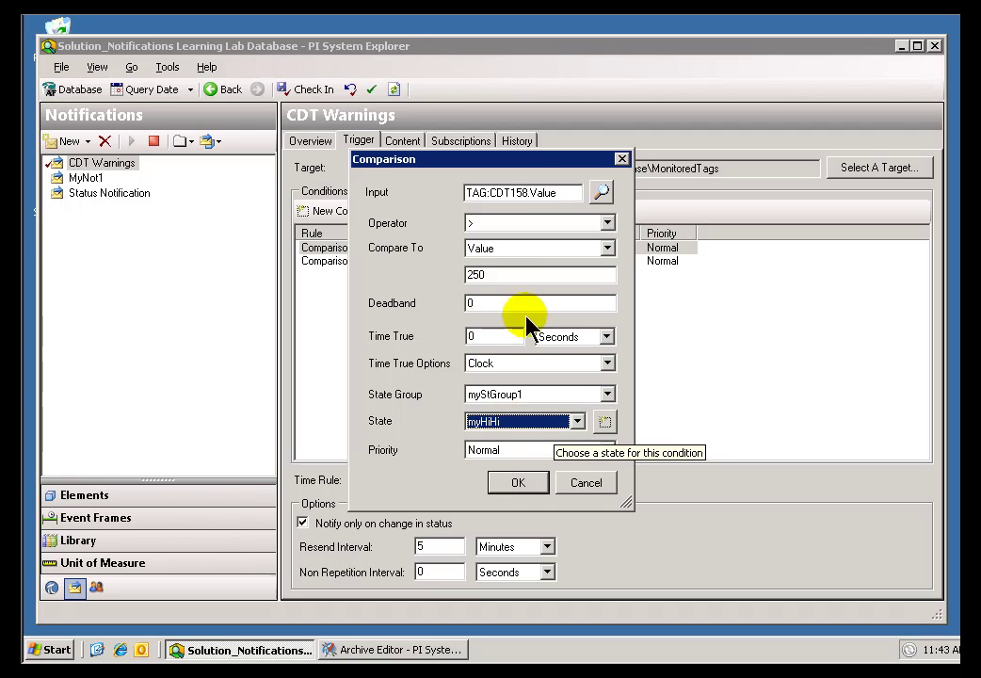
pyautogui.moveTo(539, 164); pyautogui.dragTo(665, 296)
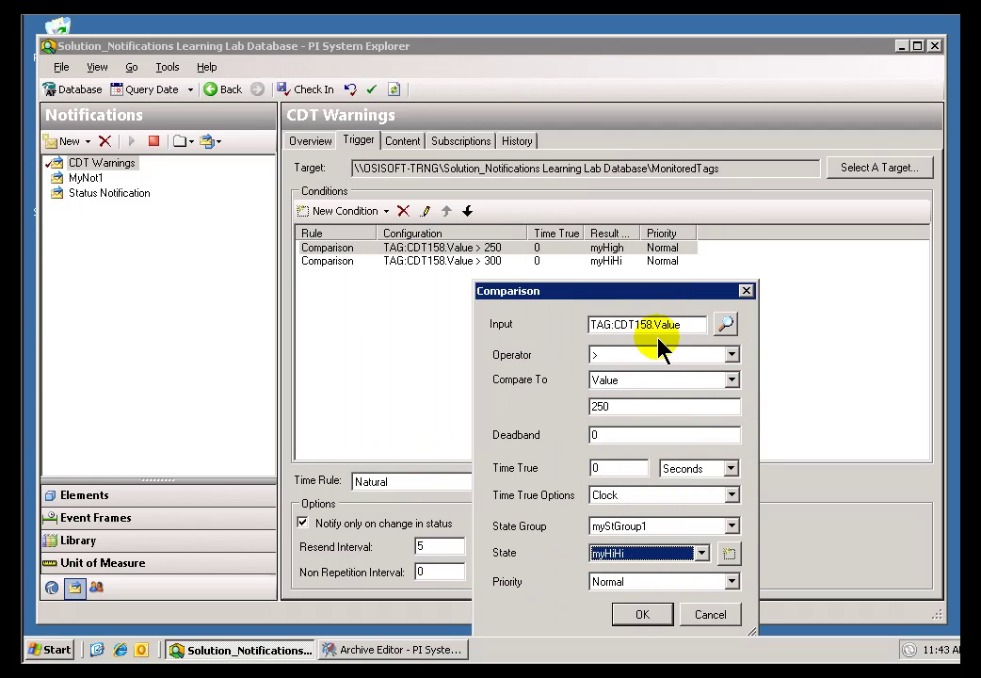
pyautogui.click(700, 554)
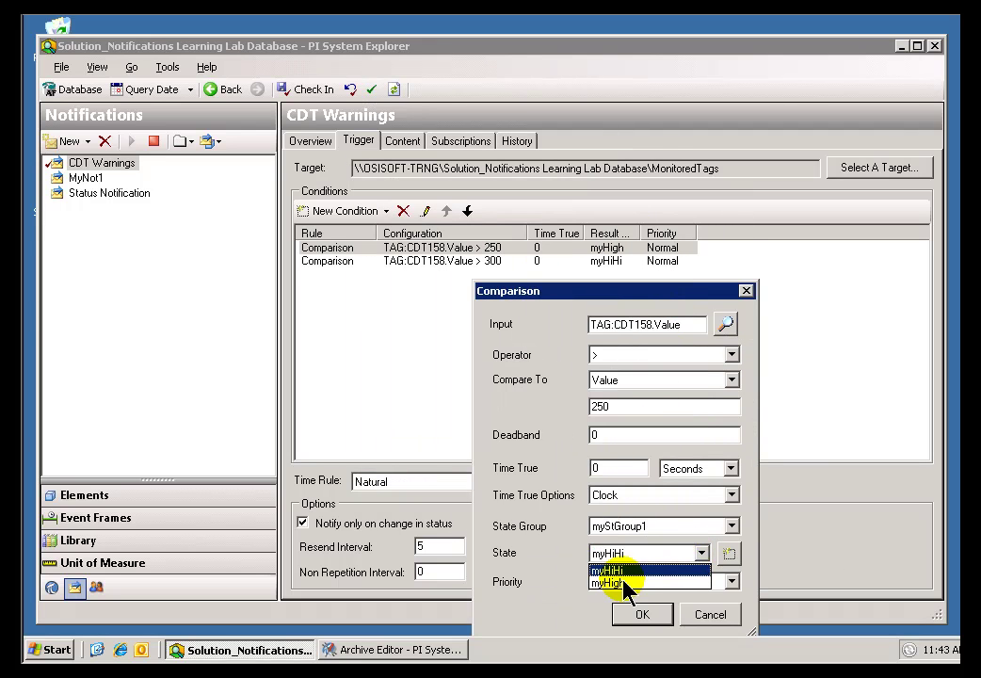
pyautogui.click(625, 582)
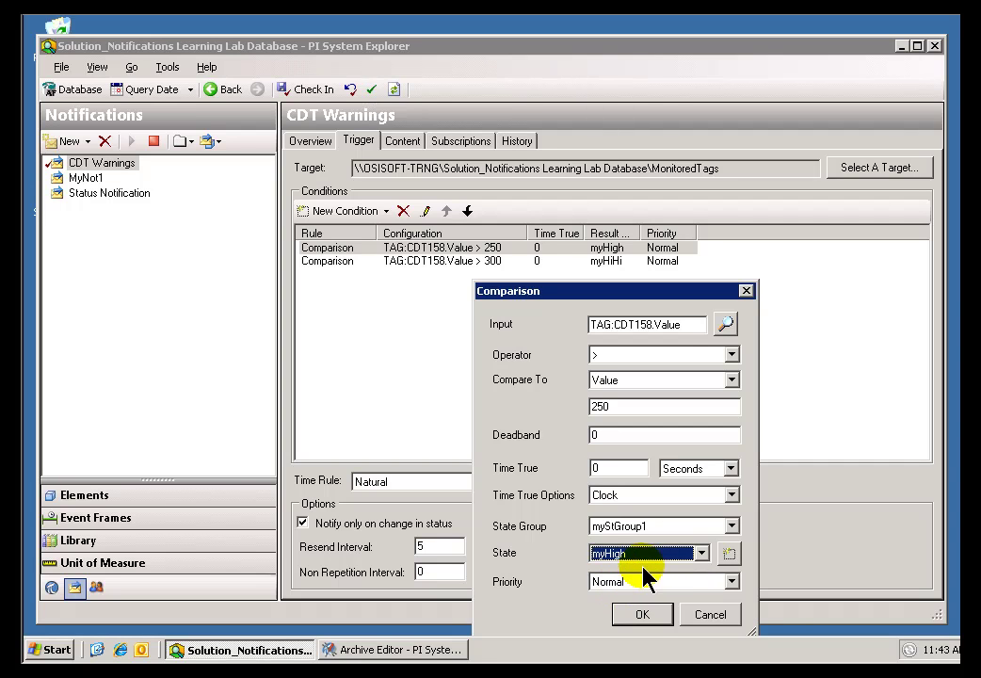
pyautogui.click(647, 612)
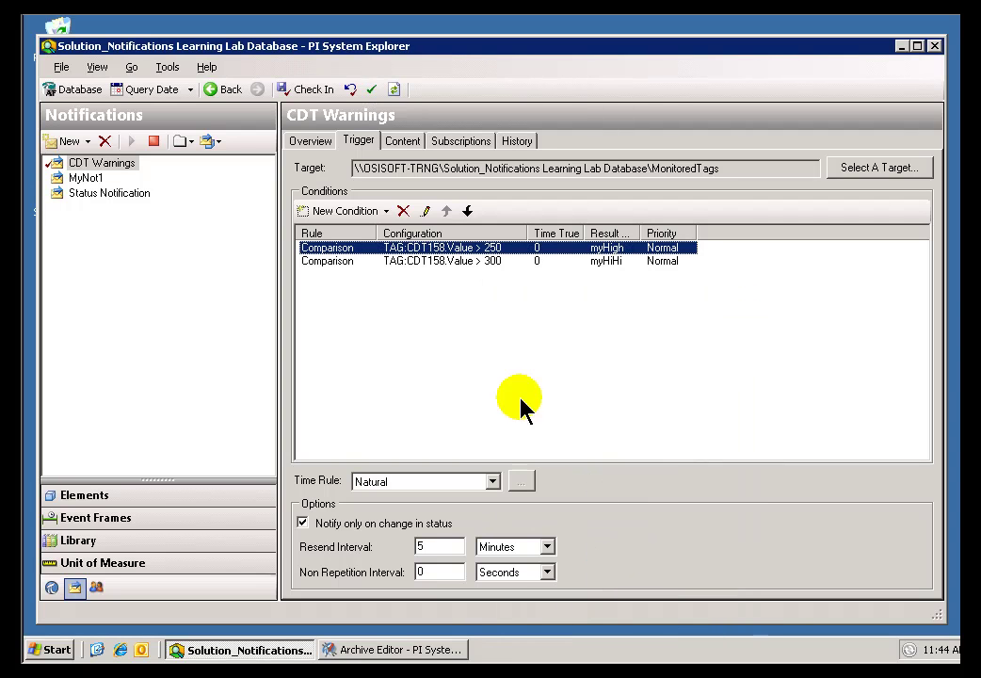
# - Keep myHiHi as the > 300 condition's state and save it
pyautogui.doubleClick(326, 262)
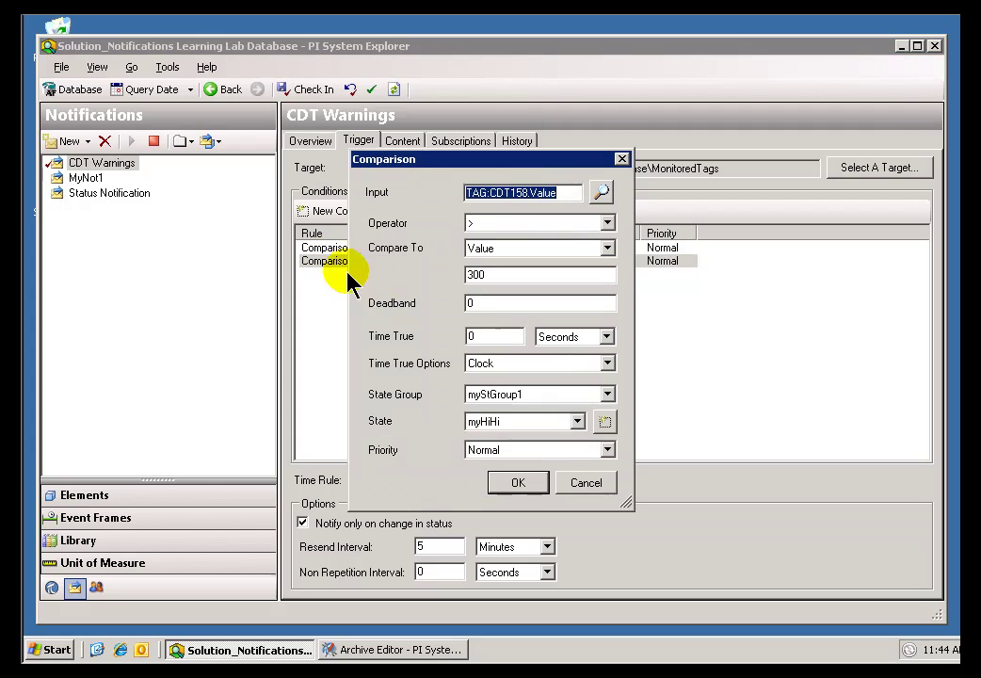
pyautogui.click(575, 423)
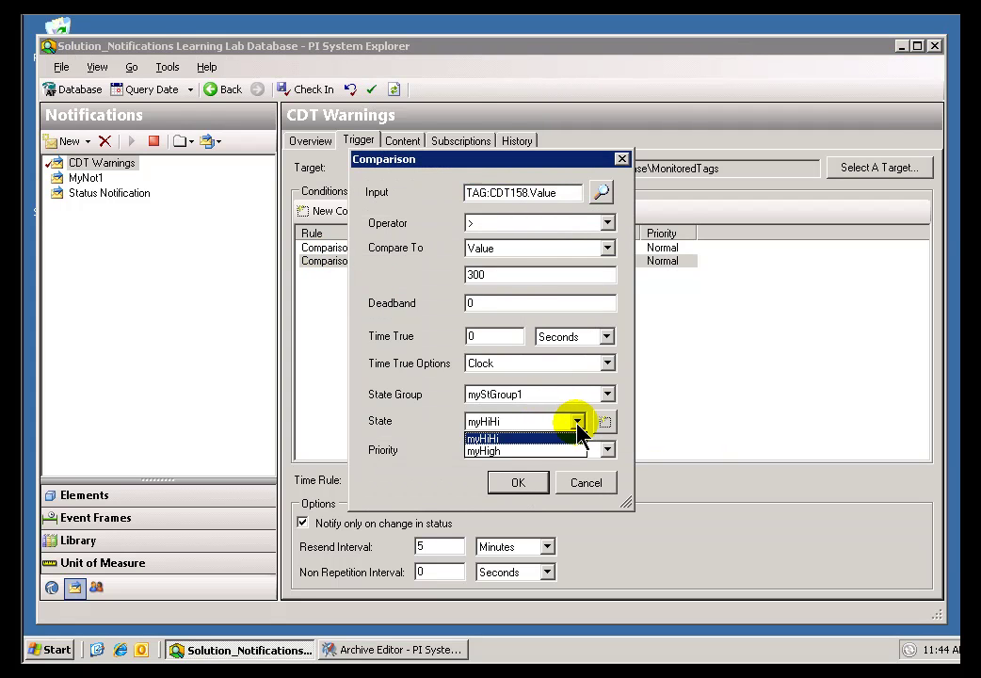
pyautogui.click(497, 439)
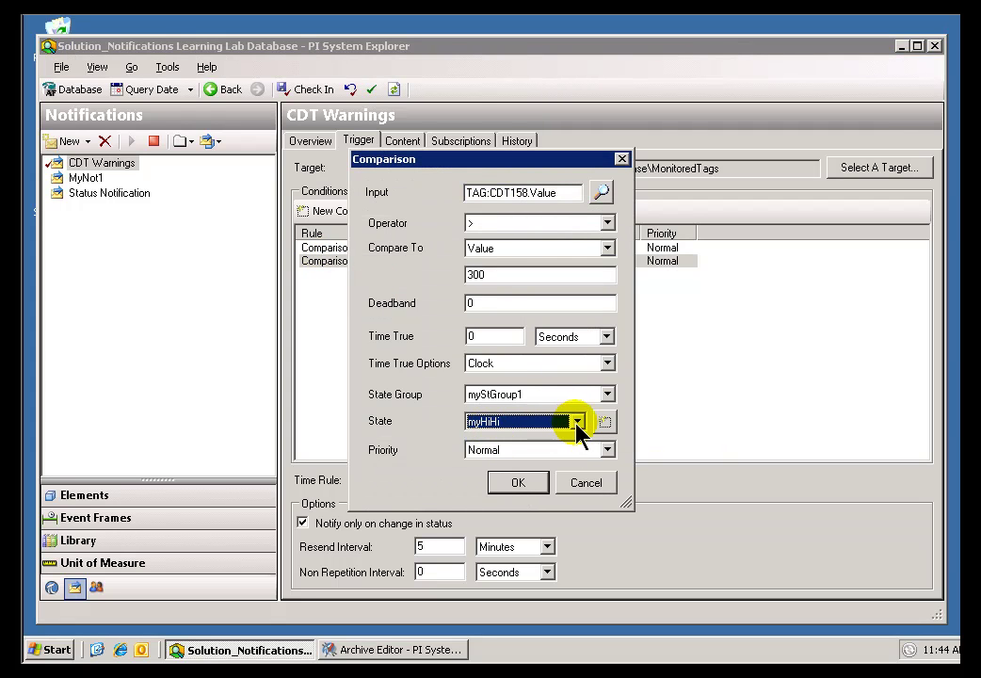
pyautogui.click(514, 484)
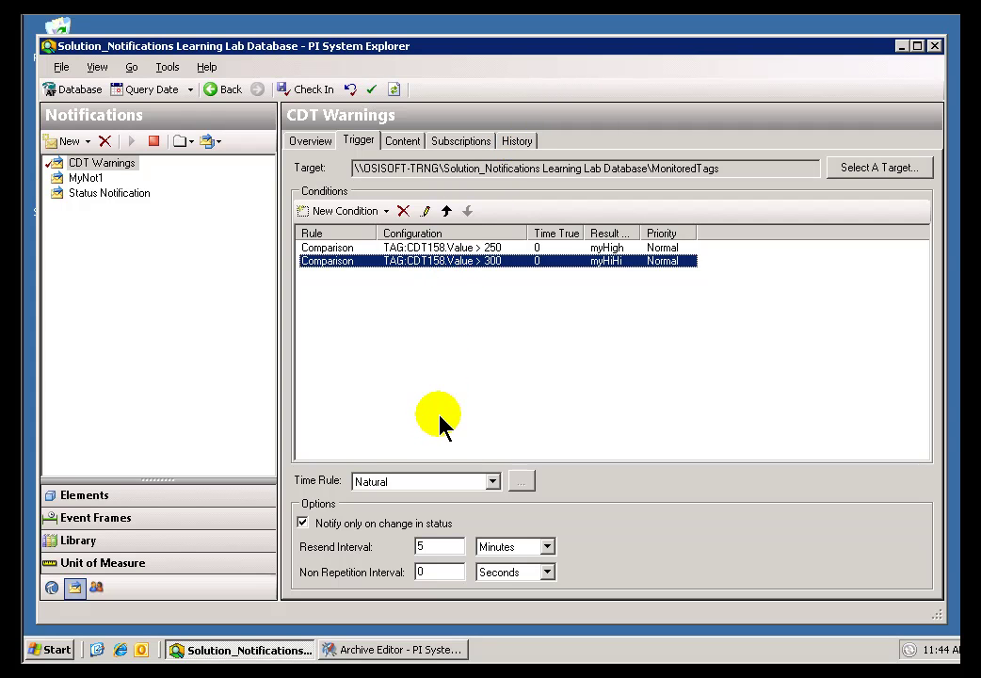
pyautogui.click(390, 650)
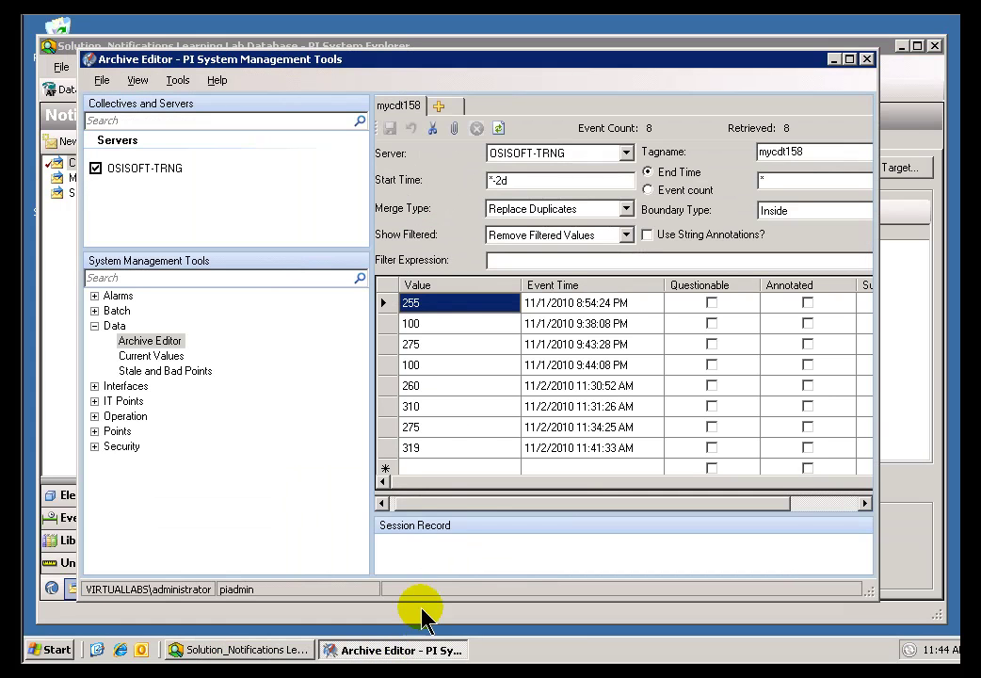
pyautogui.click(431, 428)
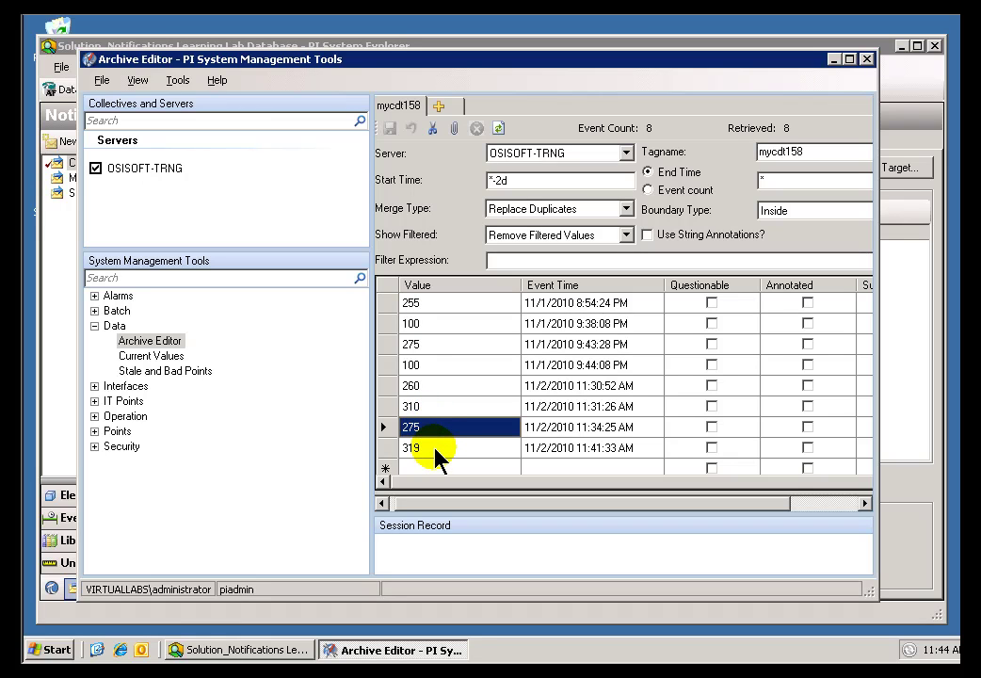
pyautogui.click(437, 448)
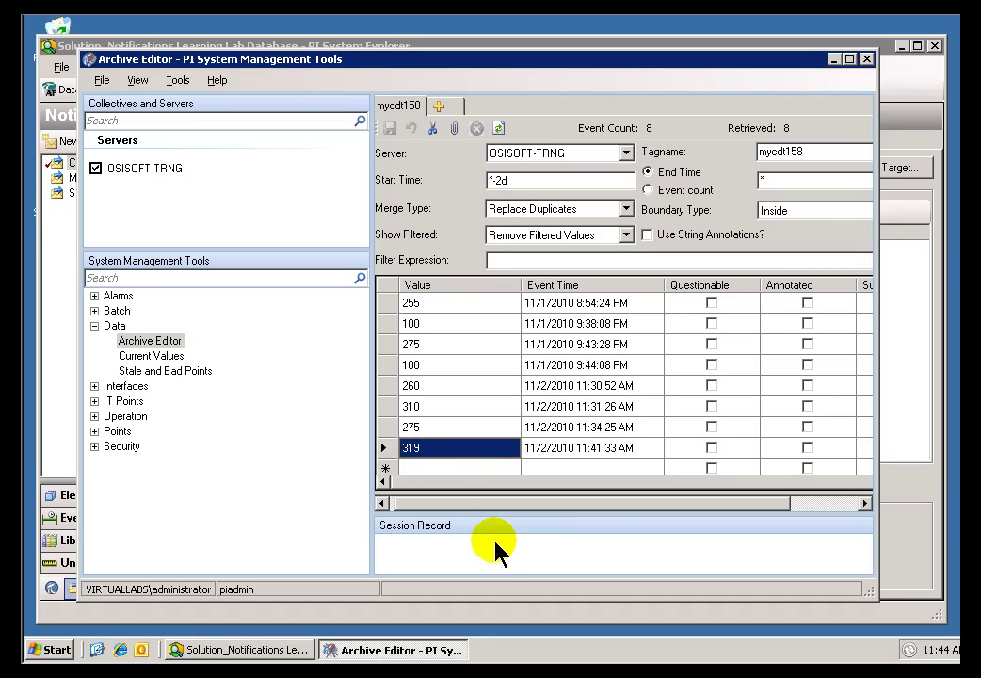
pyautogui.click(268, 653)
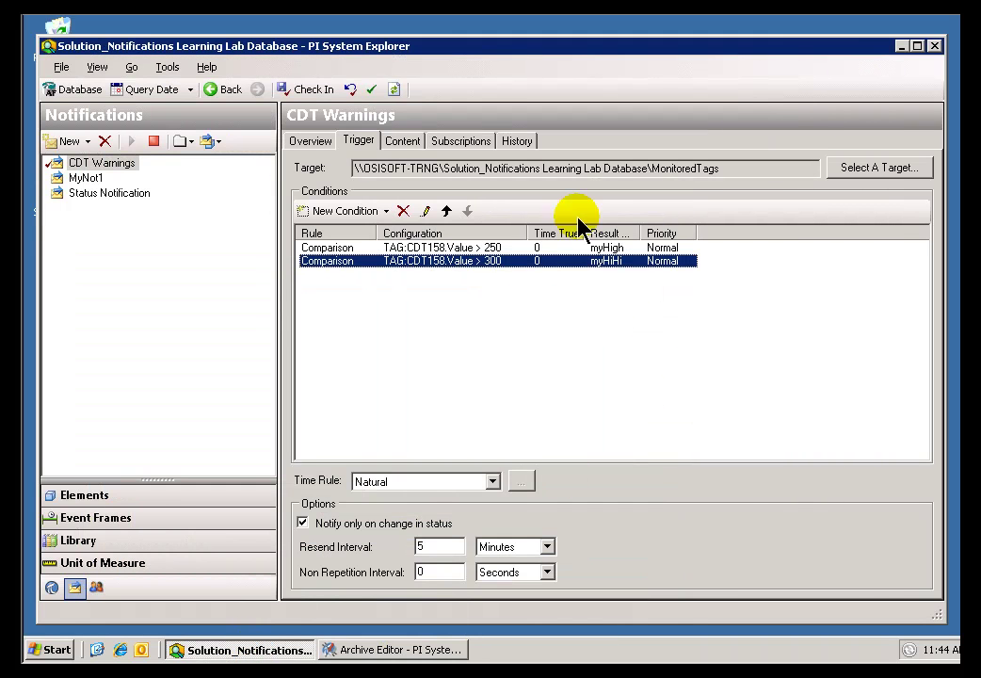
# - In History, inspect the myHigh instance from 11:34:25 AM and the active myHiHi instance
pyautogui.click(515, 143)
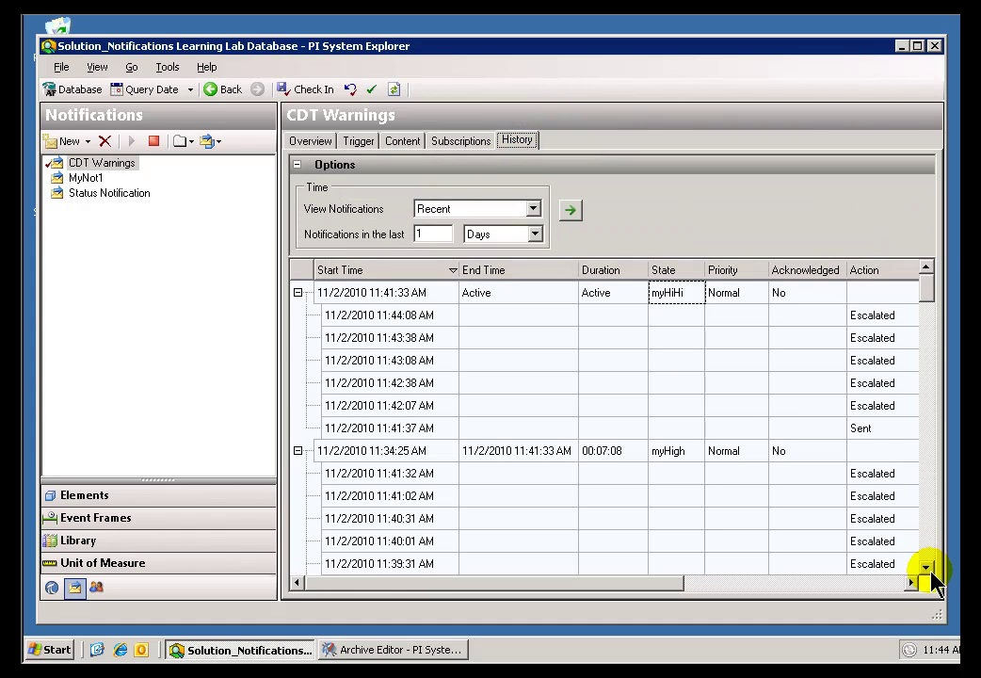
pyautogui.click(927, 568)
pyautogui.click(926, 567)
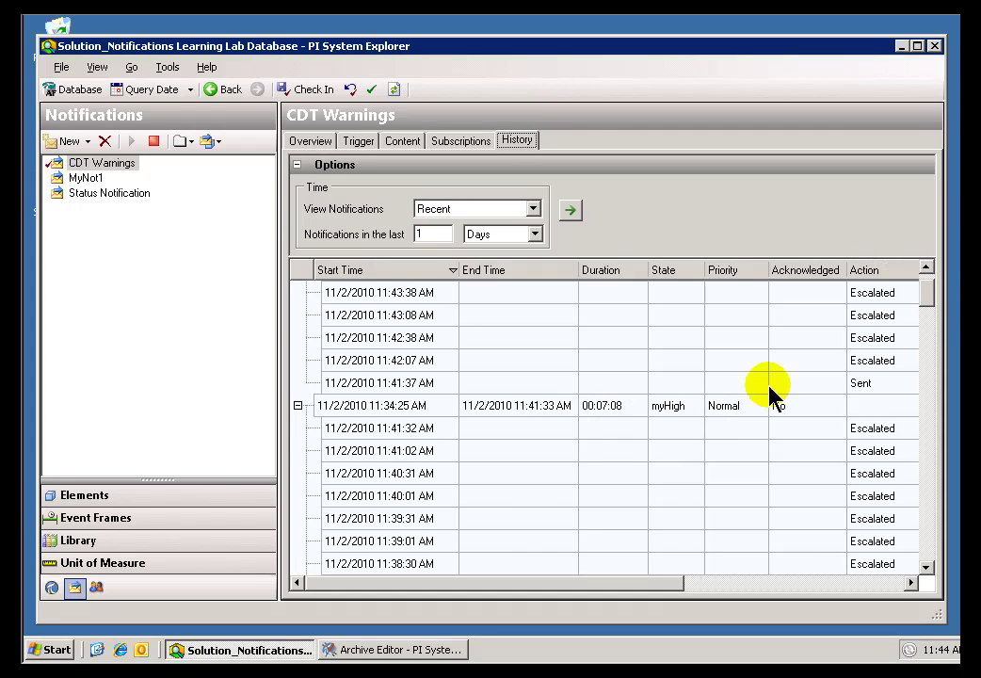
pyautogui.scroll(1, 576, 421)
pyautogui.click(547, 407)
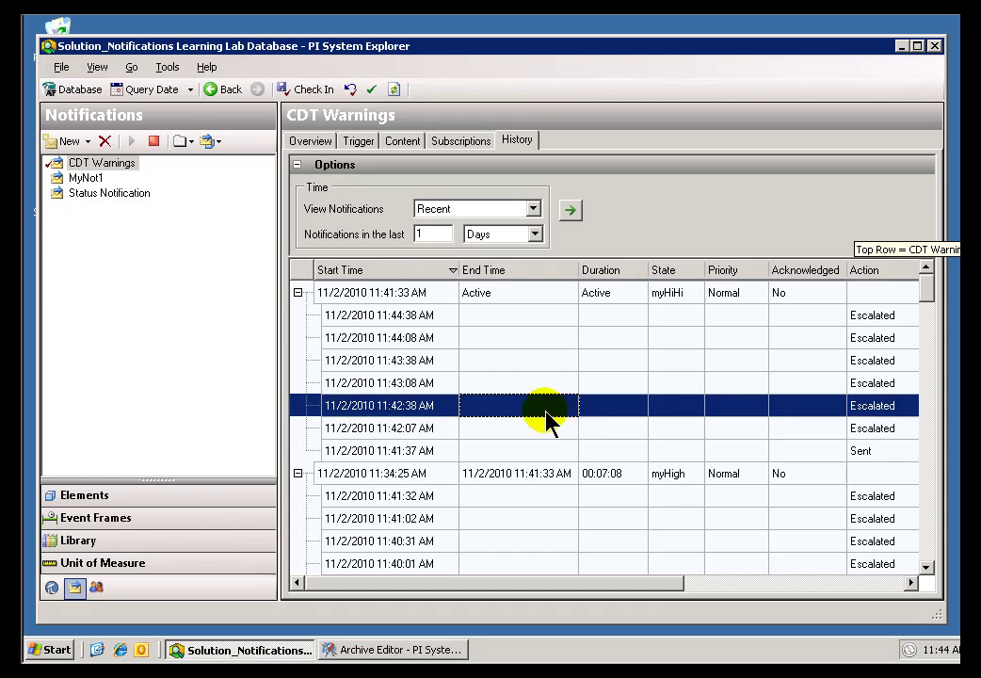
pyautogui.click(667, 473)
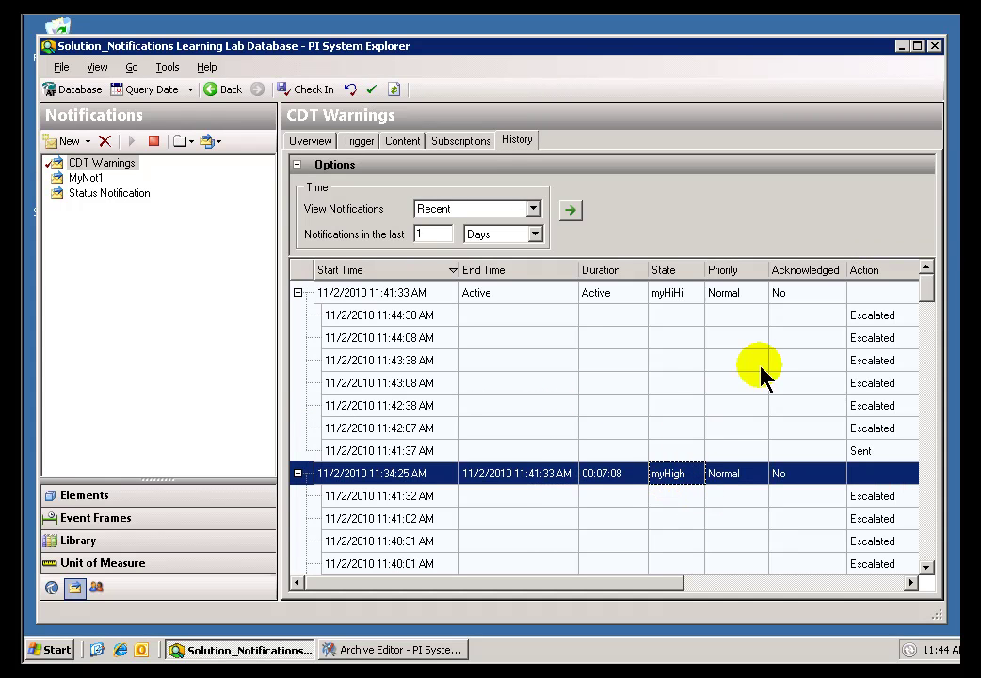
pyautogui.click(674, 293)
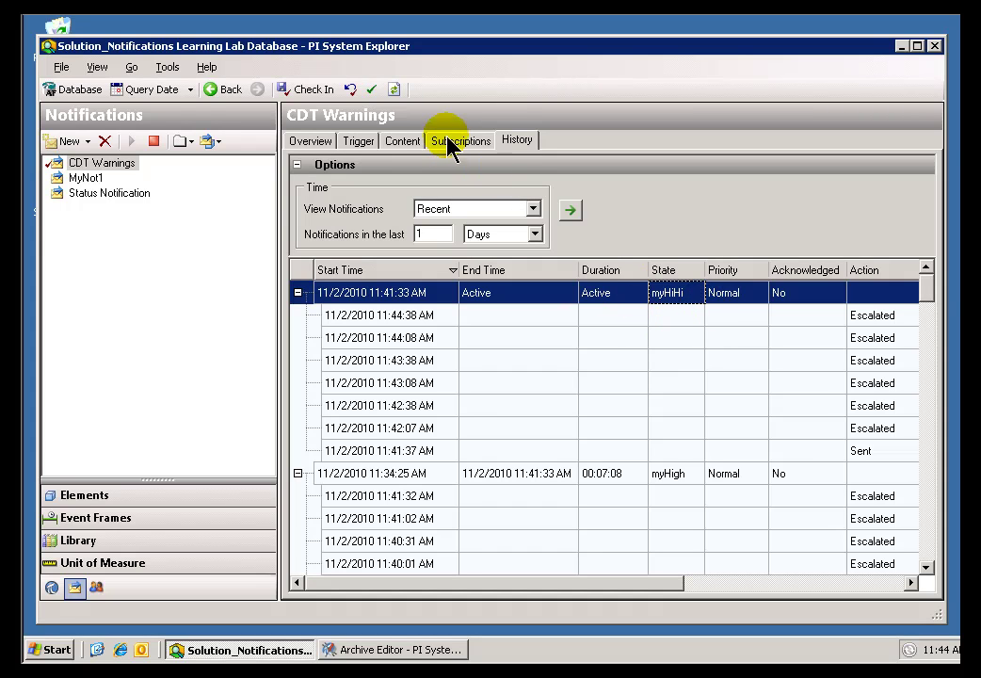
pyautogui.click(358, 141)
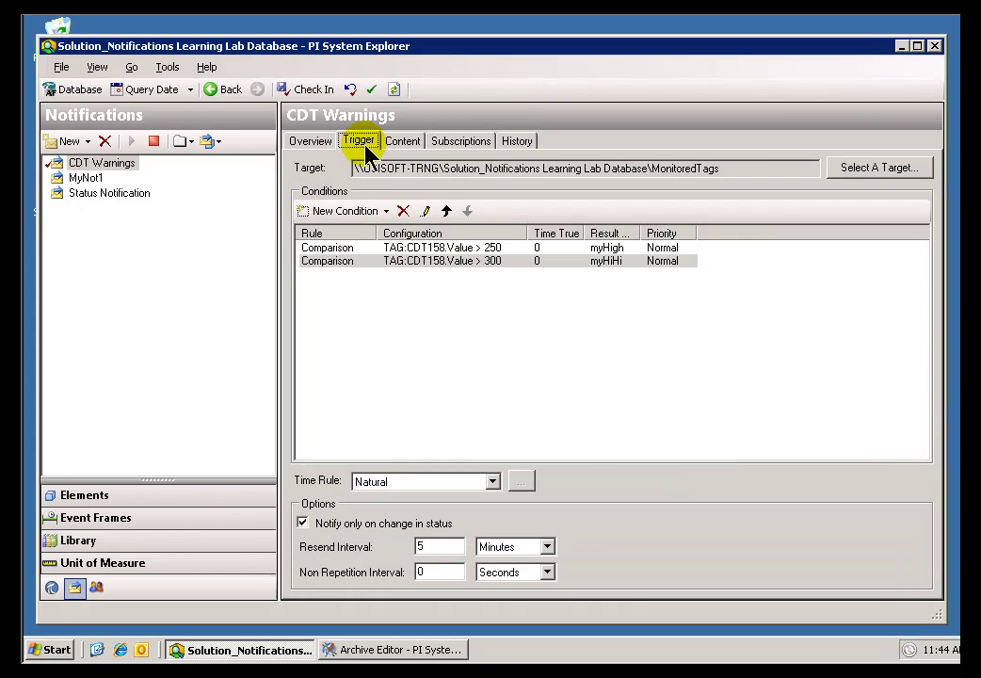
# - Review the > 300 myHiHi condition's settings without changing them
pyautogui.doubleClick(418, 268)
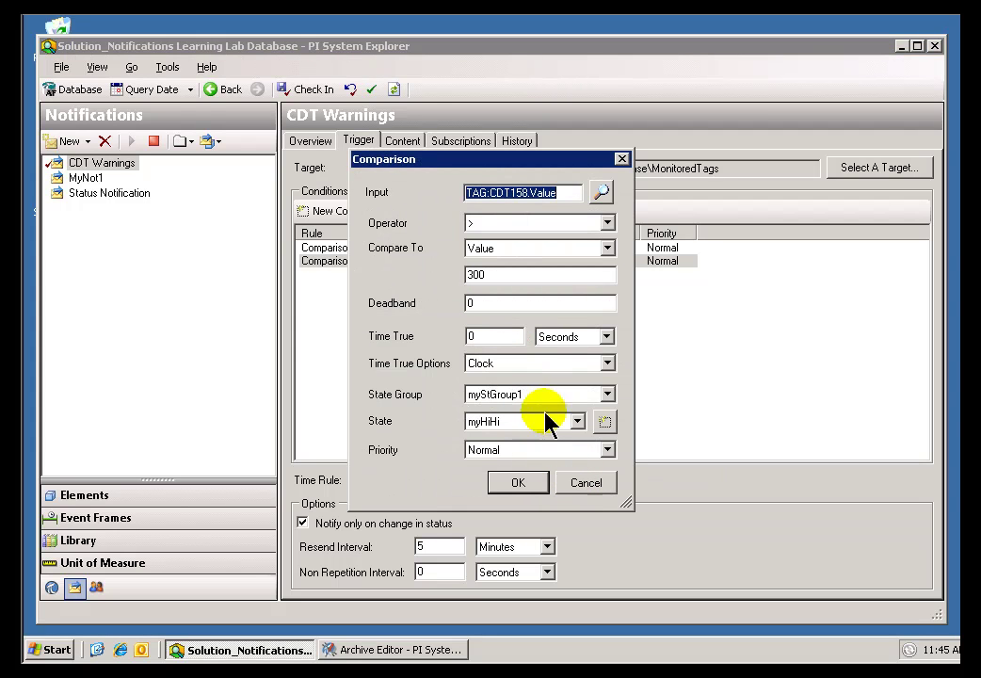
pyautogui.click(582, 483)
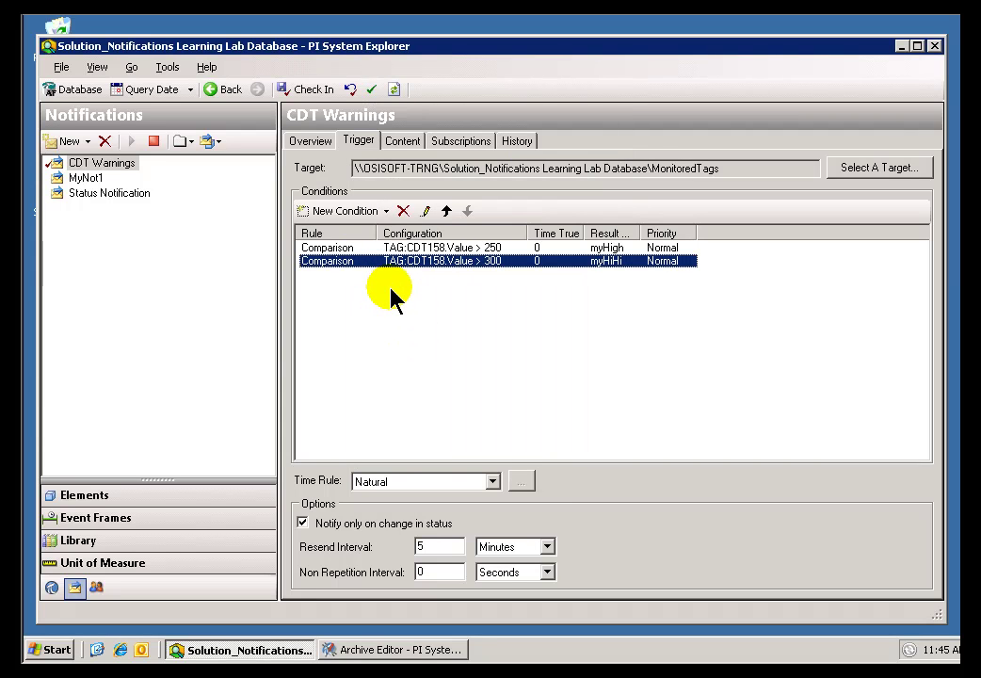